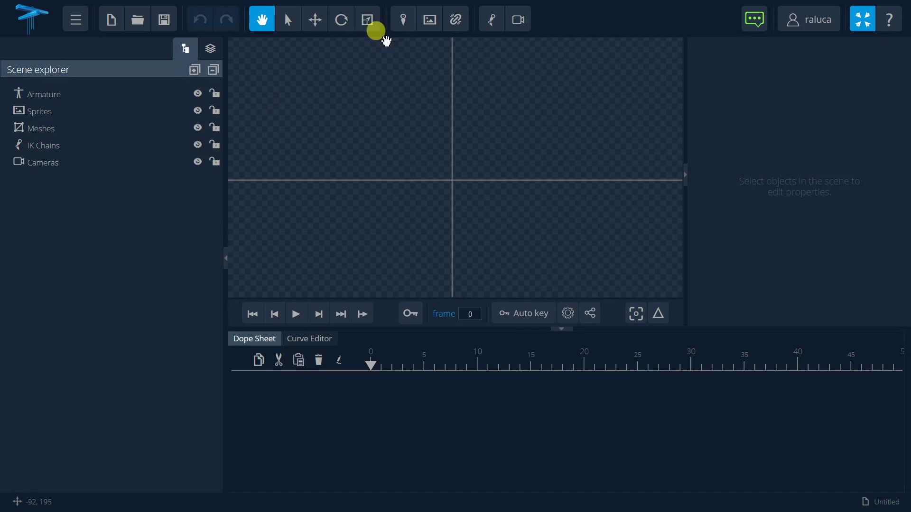
# Import comic-character.png from the _pics folder as the sprite comic-character-1.
pyautogui.click(423, 27)
pyautogui.click(411, 100)
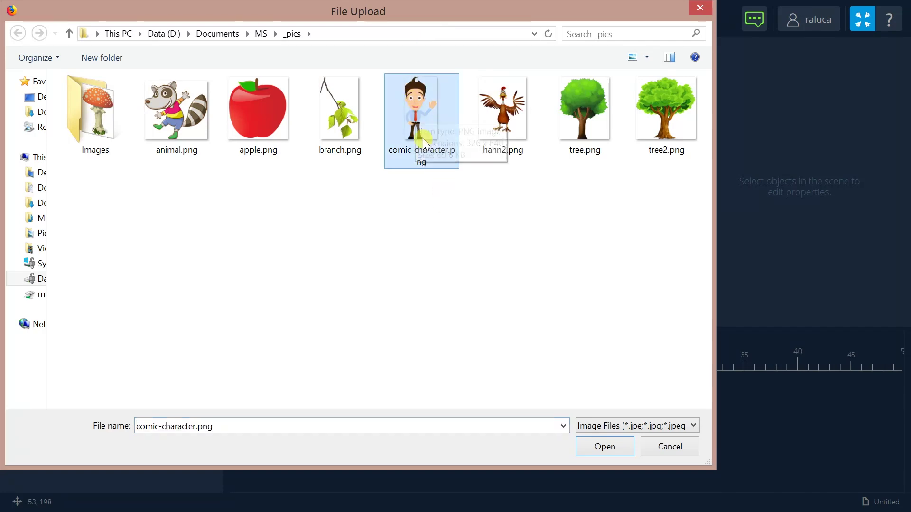
pyautogui.click(616, 446)
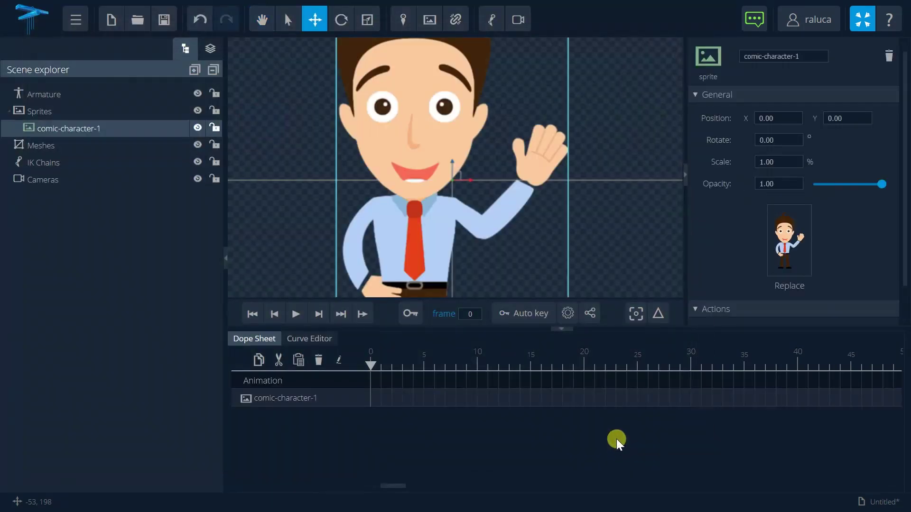
# Frame the character sprite and drag it right to position X 206.51, Y 3.90.
pyautogui.click(636, 314)
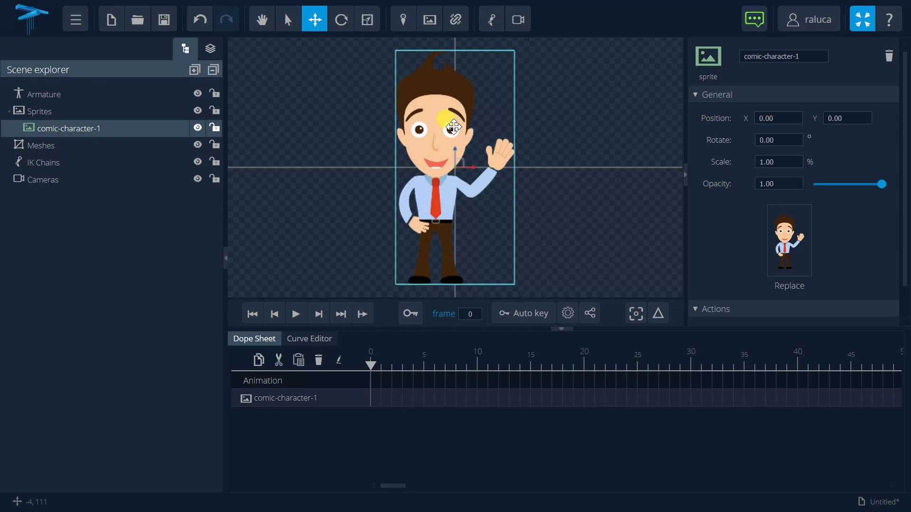
pyautogui.moveTo(453, 127); pyautogui.dragTo(528, 126)
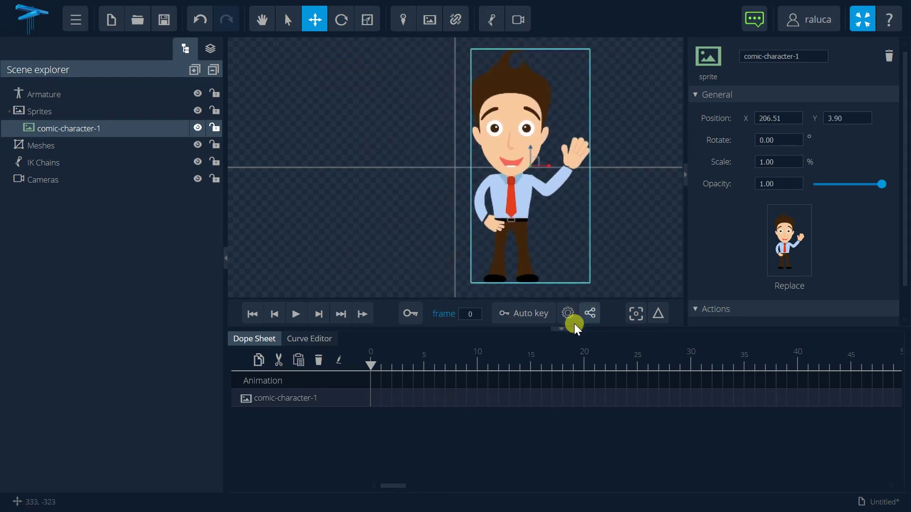
# Collapse the Dope Sheet and test-rotate the character, leaving its rotation at -0.03°.
pyautogui.click(561, 328)
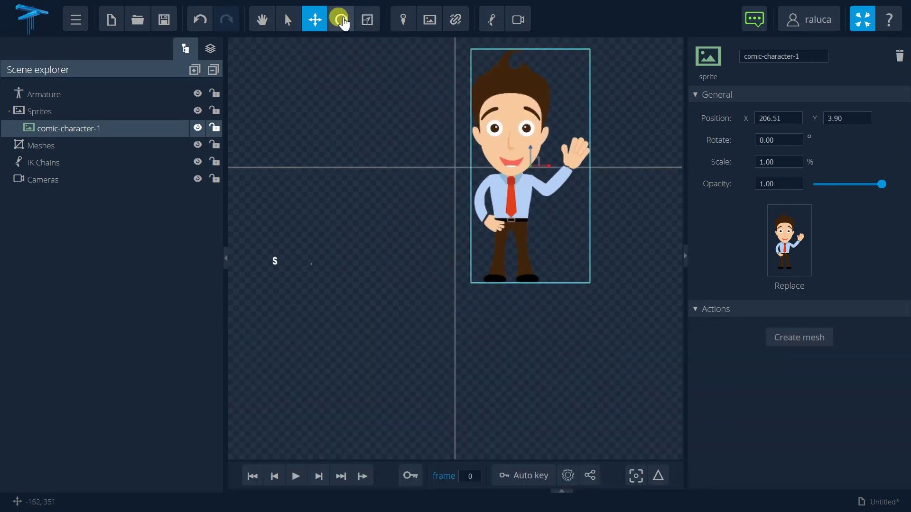
pyautogui.click(341, 19)
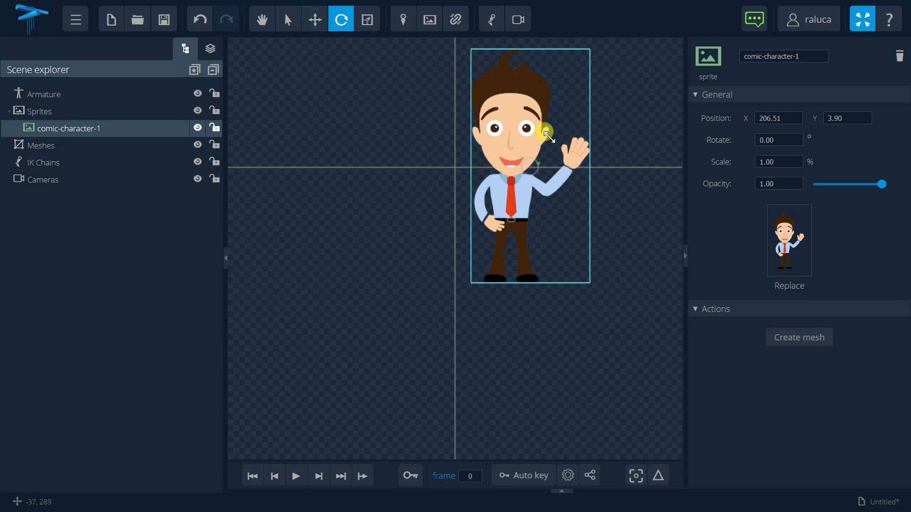
pyautogui.moveTo(525, 126); pyautogui.dragTo(524, 72)
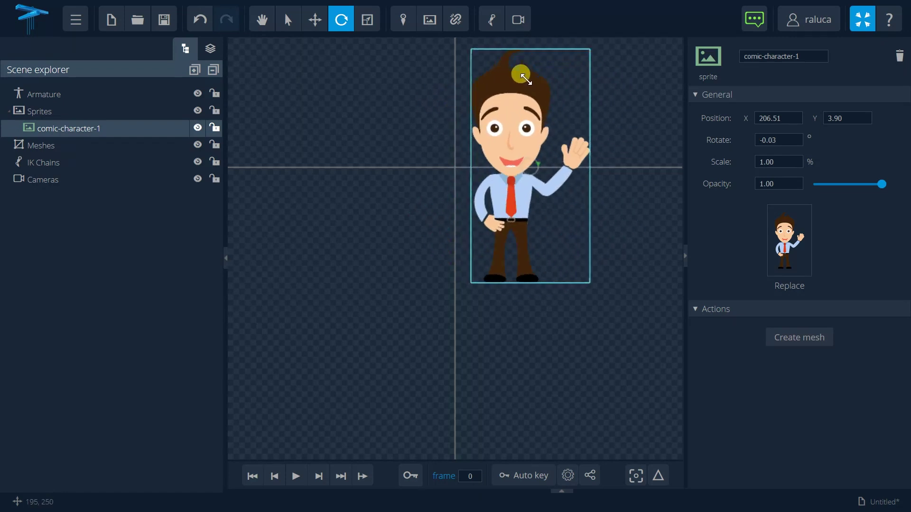
pyautogui.click(368, 21)
# Scale the character sprite down to 0.86 and leave full screen.
pyautogui.moveTo(553, 210); pyautogui.dragTo(520, 207)
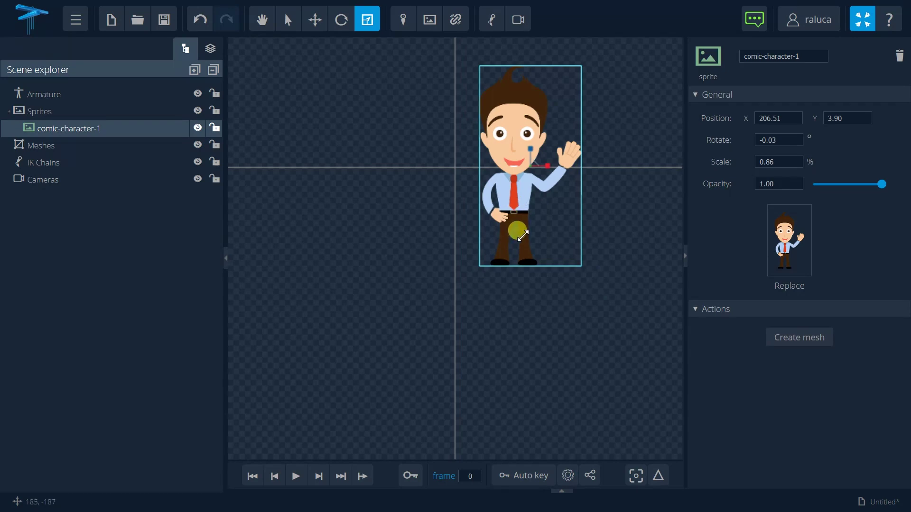
pyautogui.click(859, 24)
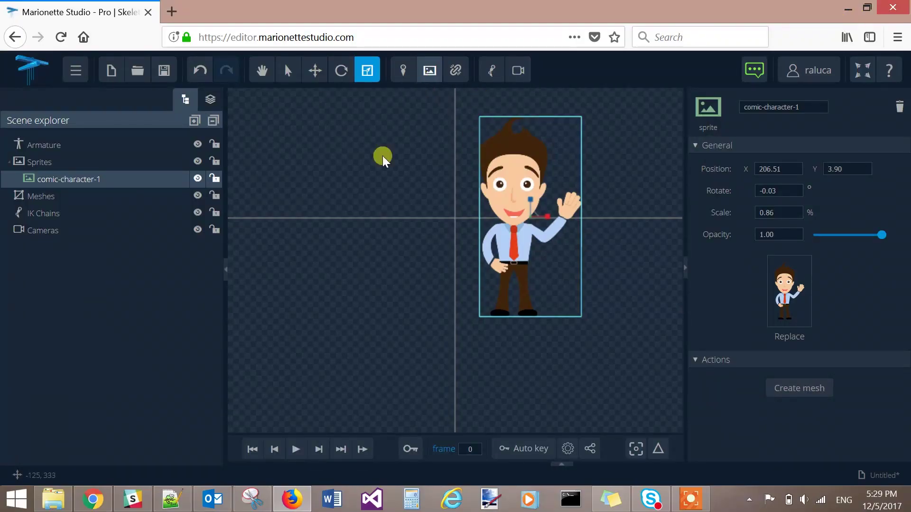
# Drag apple, branch, tree and tree2 from the _pics folder onto the canvas, then restore full screen.
pyautogui.click(53, 499)
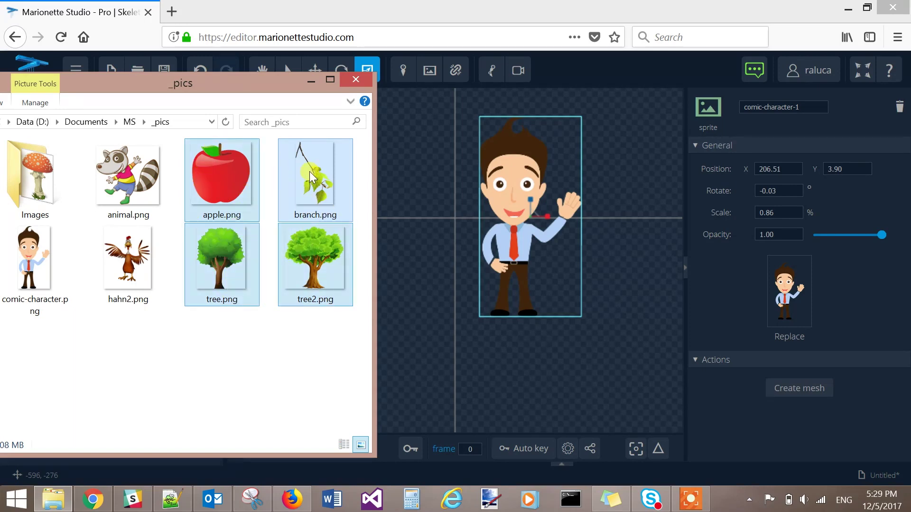
pyautogui.moveTo(310, 169); pyautogui.dragTo(579, 223)
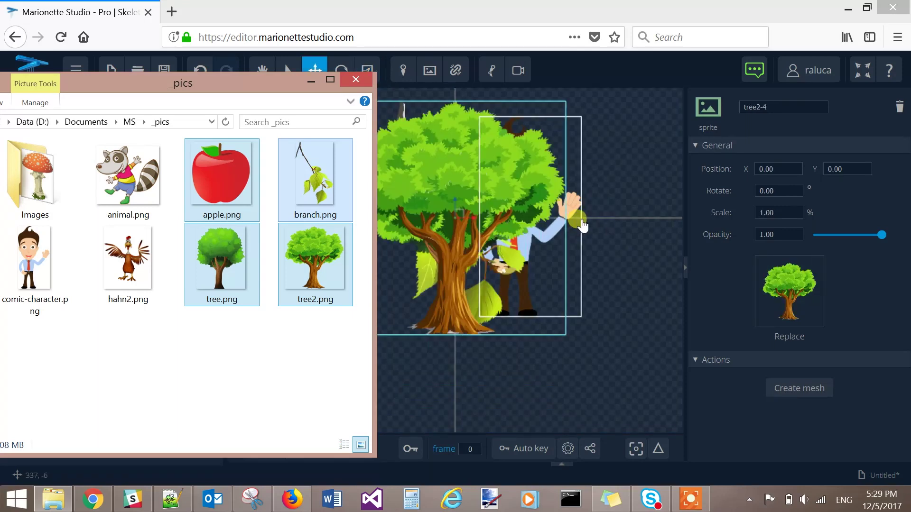
pyautogui.click(624, 192)
pyautogui.click(862, 70)
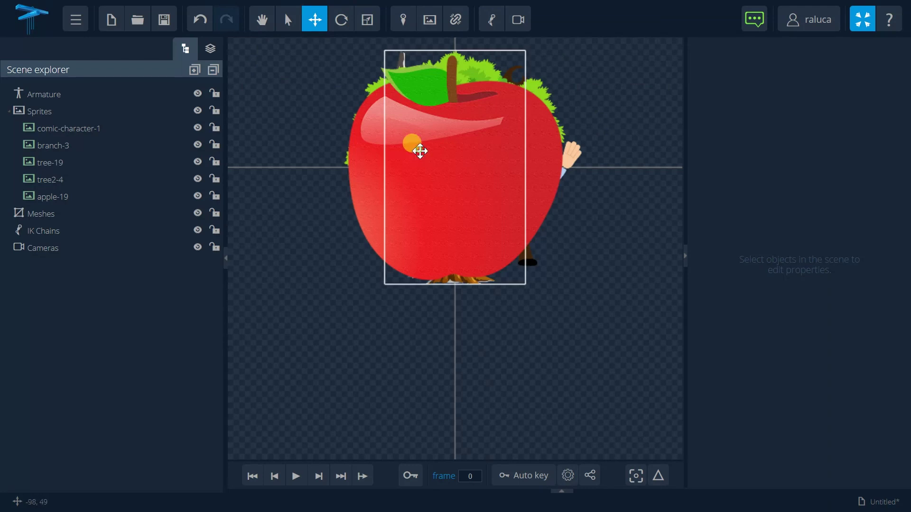
# Move the branch lower left, the character lower right and tree-19 upper right.
pyautogui.click(417, 148)
pyautogui.moveTo(437, 147); pyautogui.dragTo(293, 305)
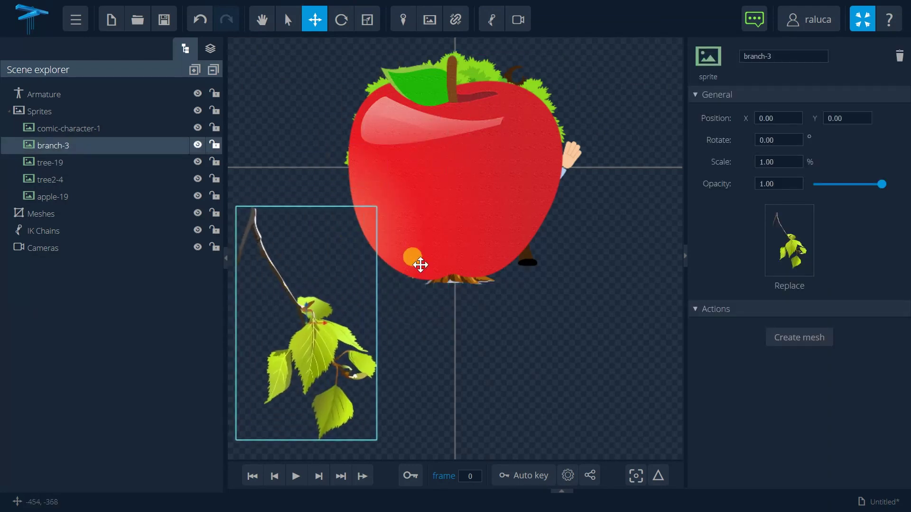
pyautogui.click(482, 183)
pyautogui.moveTo(451, 163); pyautogui.dragTo(535, 340)
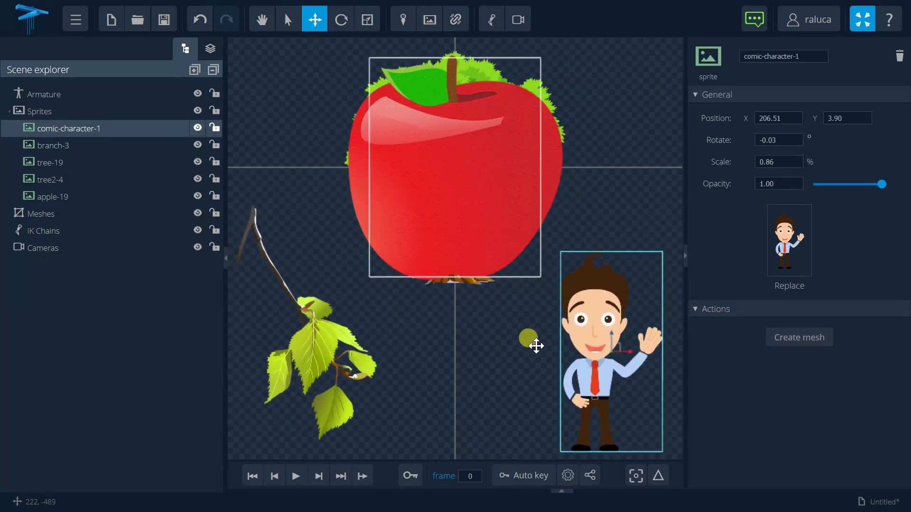
pyautogui.click(442, 148)
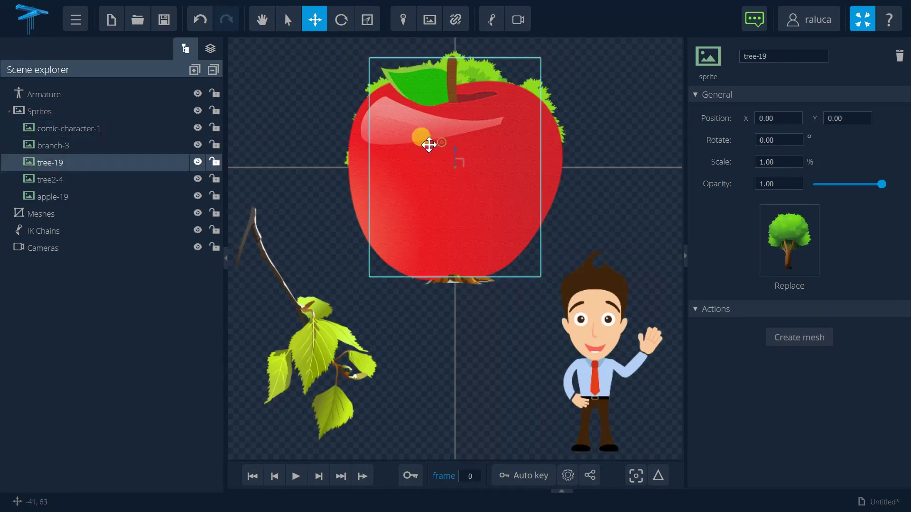
pyautogui.moveTo(422, 138); pyautogui.dragTo(595, 132)
# Shrink tree2-4 to 0.64 scale and nudge the apple lower to -15.59, -179.24.
pyautogui.click(446, 167)
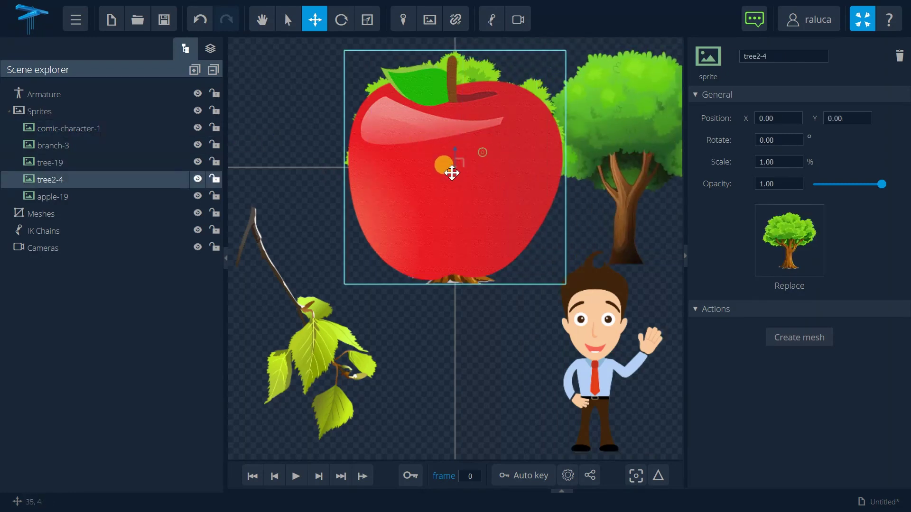
pyautogui.click(368, 20)
pyautogui.moveTo(404, 193); pyautogui.dragTo(274, 118)
pyautogui.click(315, 19)
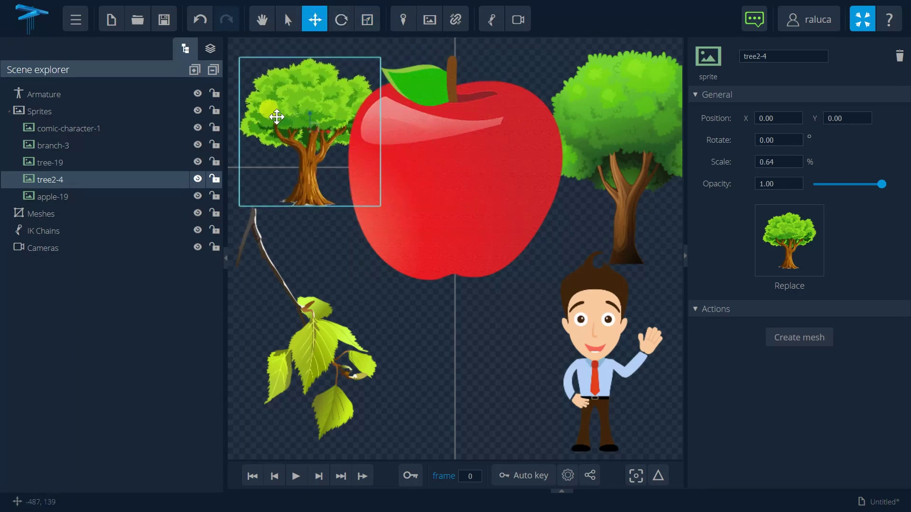
pyautogui.moveTo(440, 159); pyautogui.dragTo(444, 230)
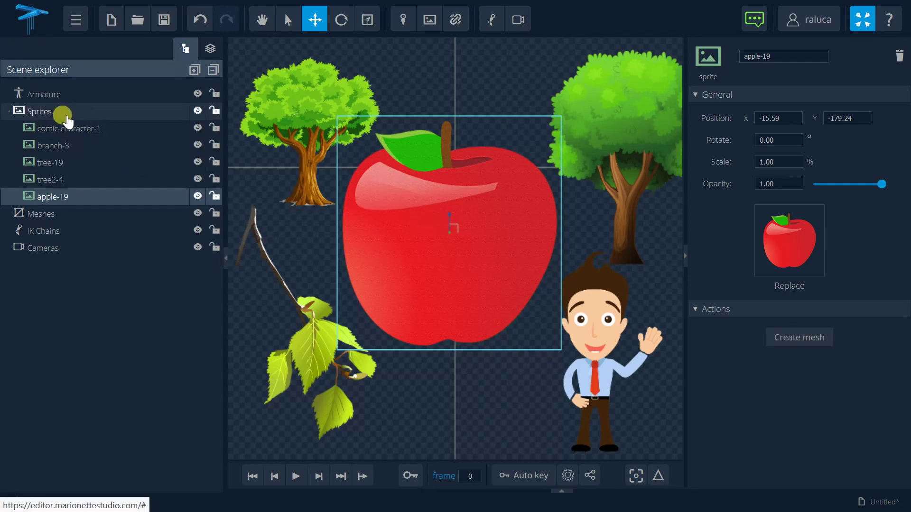
pyautogui.click(41, 113)
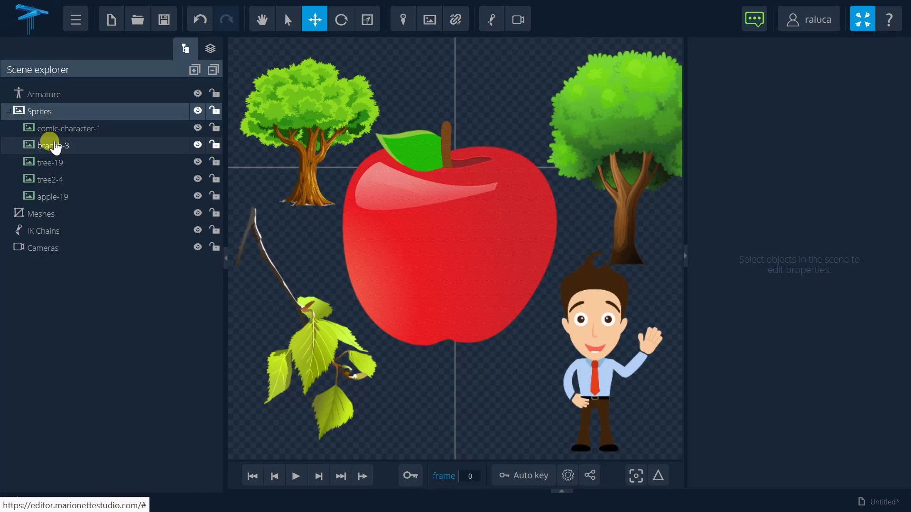
pyautogui.click(55, 200)
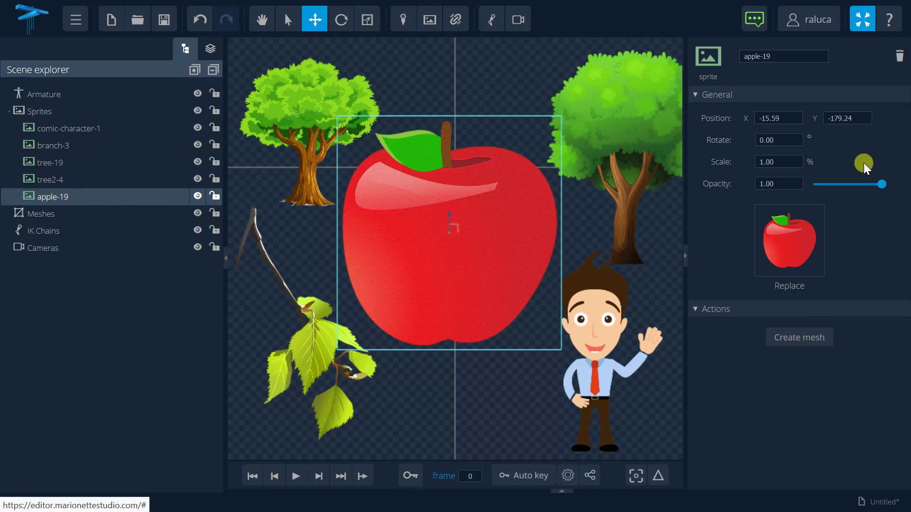
pyautogui.click(747, 56)
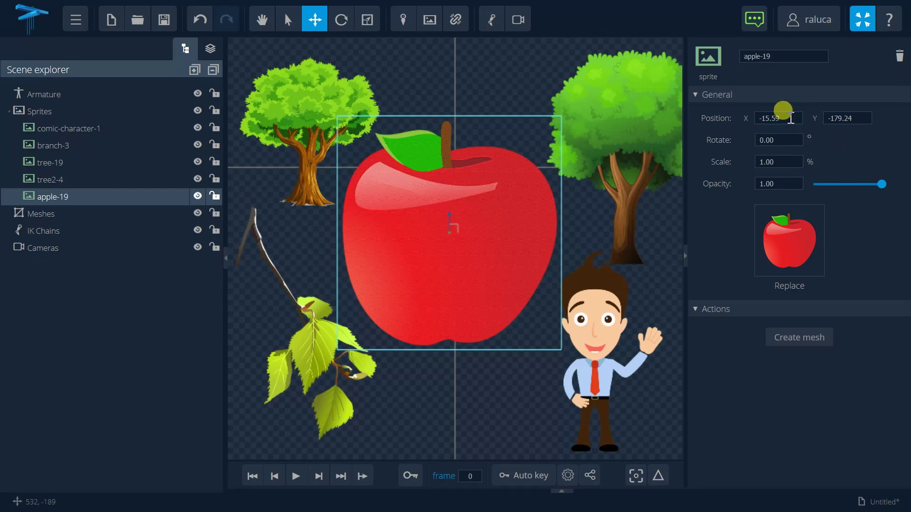
pyautogui.moveTo(759, 119); pyautogui.dragTo(787, 118)
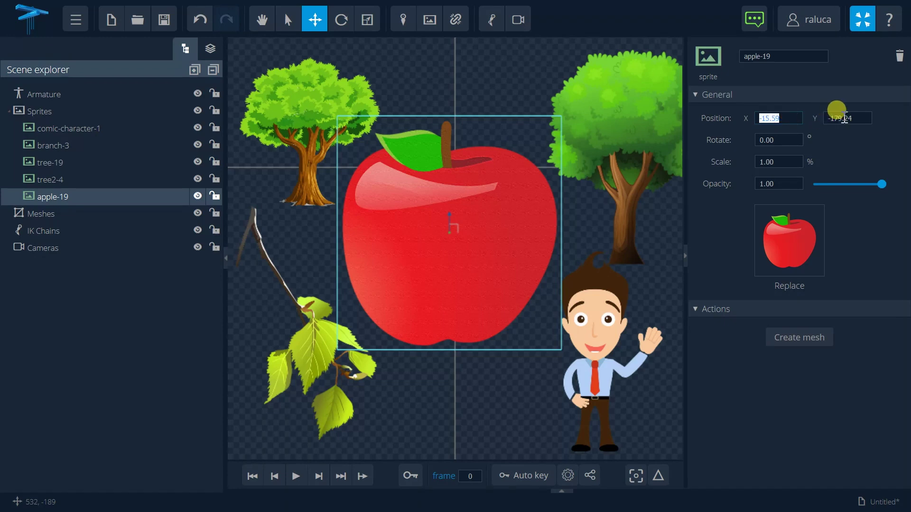
# Enter 0.6 in the apple-19 sprite's Scale property field.
pyautogui.click(788, 139)
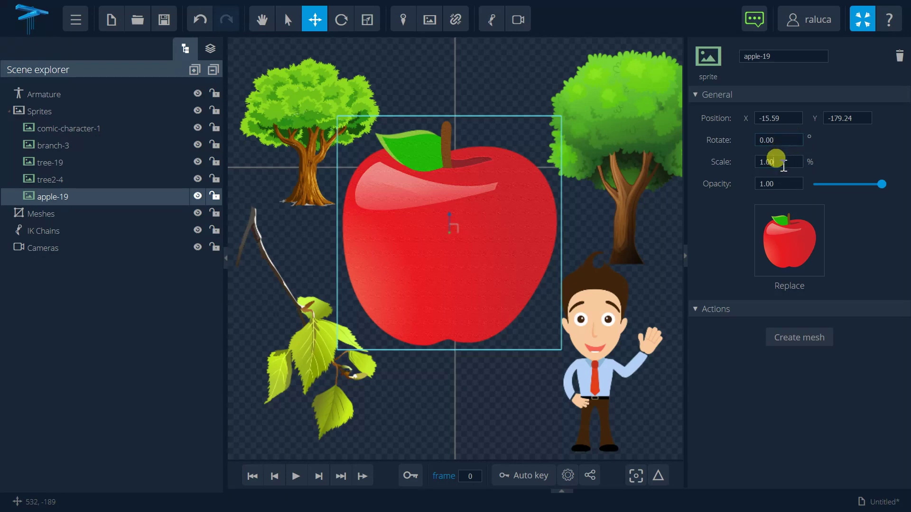
pyautogui.moveTo(800, 163); pyautogui.dragTo(743, 158)
pyautogui.write('0.6')
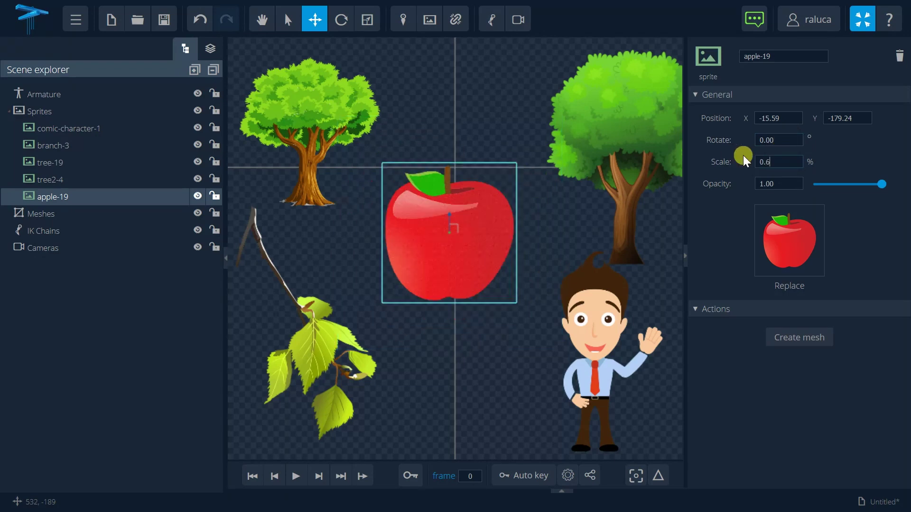
pyautogui.click(784, 181)
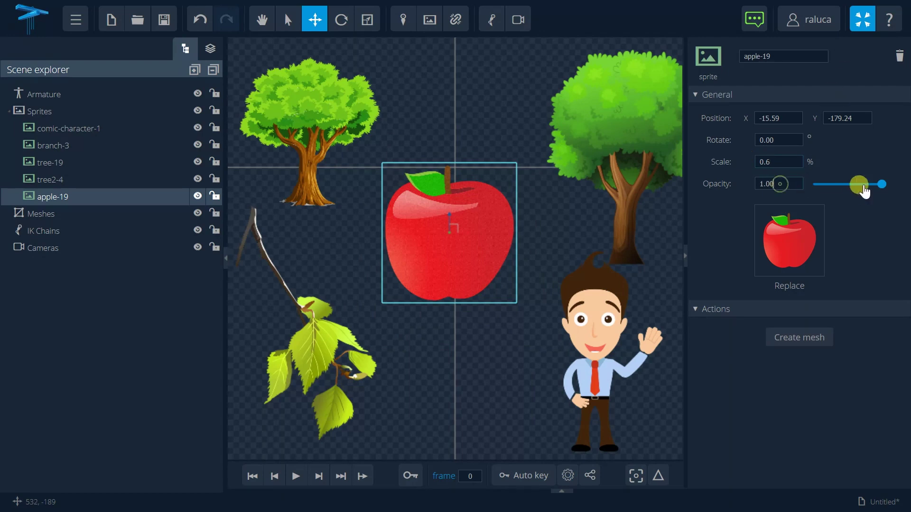